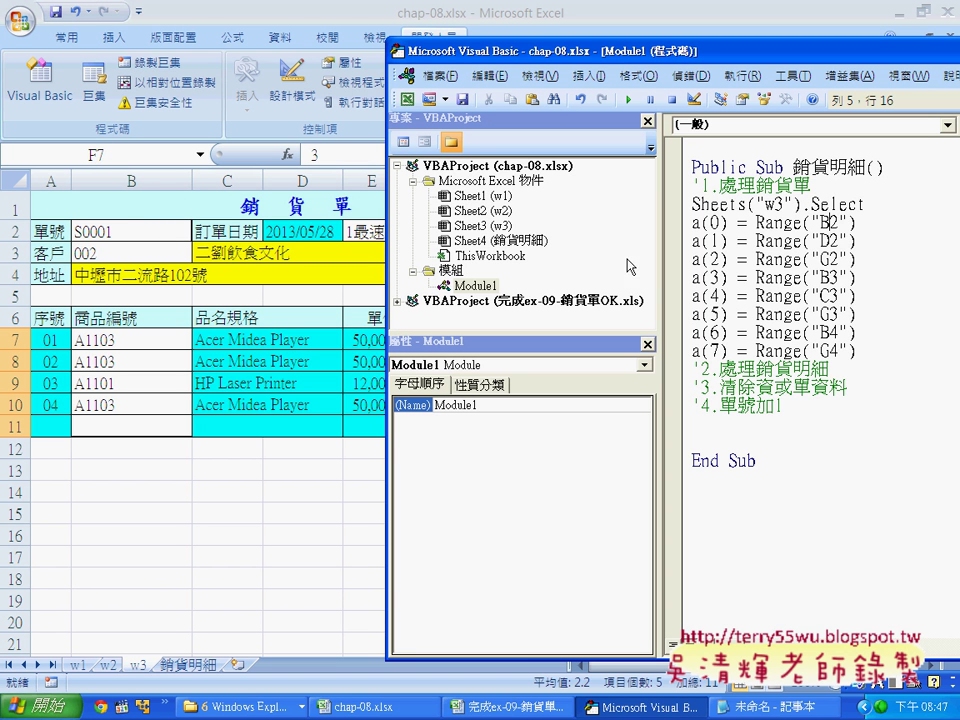
Check the a(0)–a(7) assignment lines against invoice columns F–H on the w3 sheet.
drag(857, 222, 691, 222)
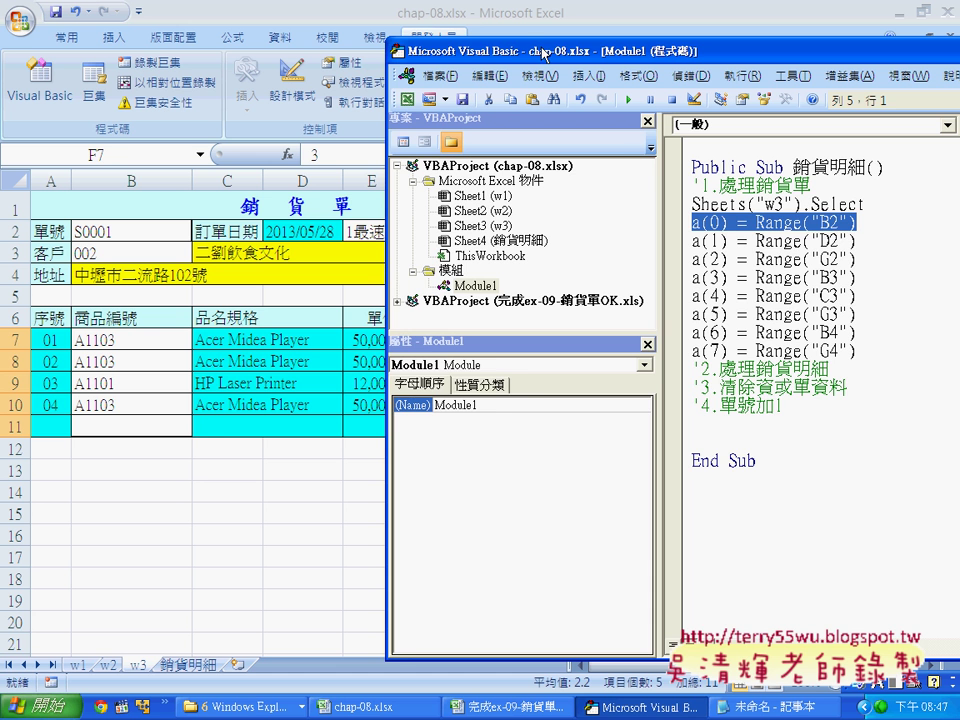
drag(547, 37, 550, 37)
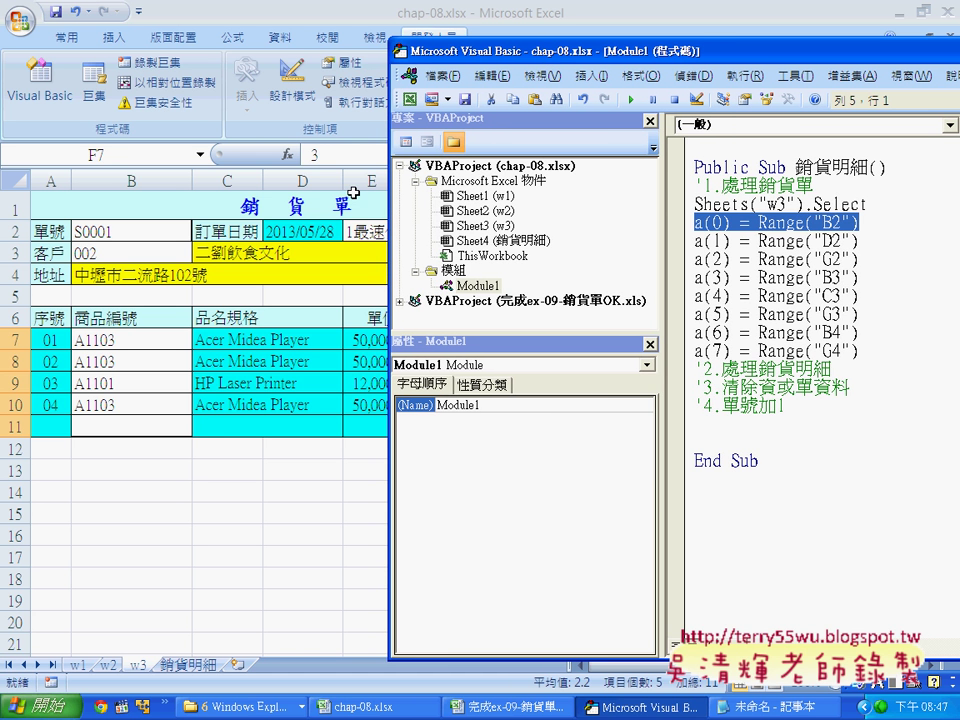
click(827, 258)
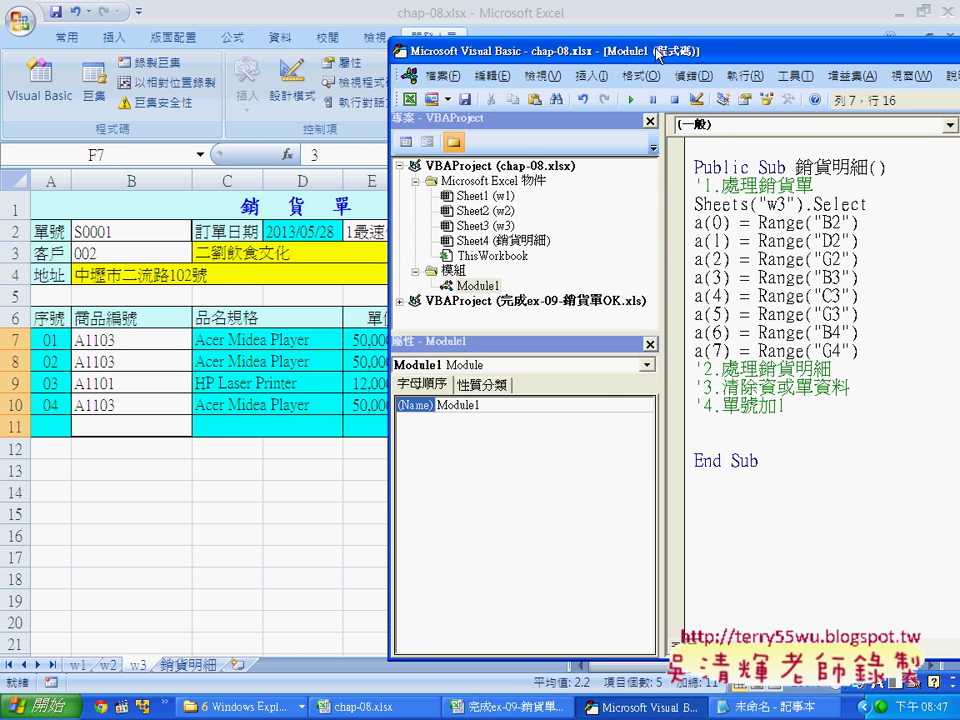
mouse_move(658, 51)
mouse_down()
mouse_move(832, 51)
mouse_move(664, 60)
mouse_up()
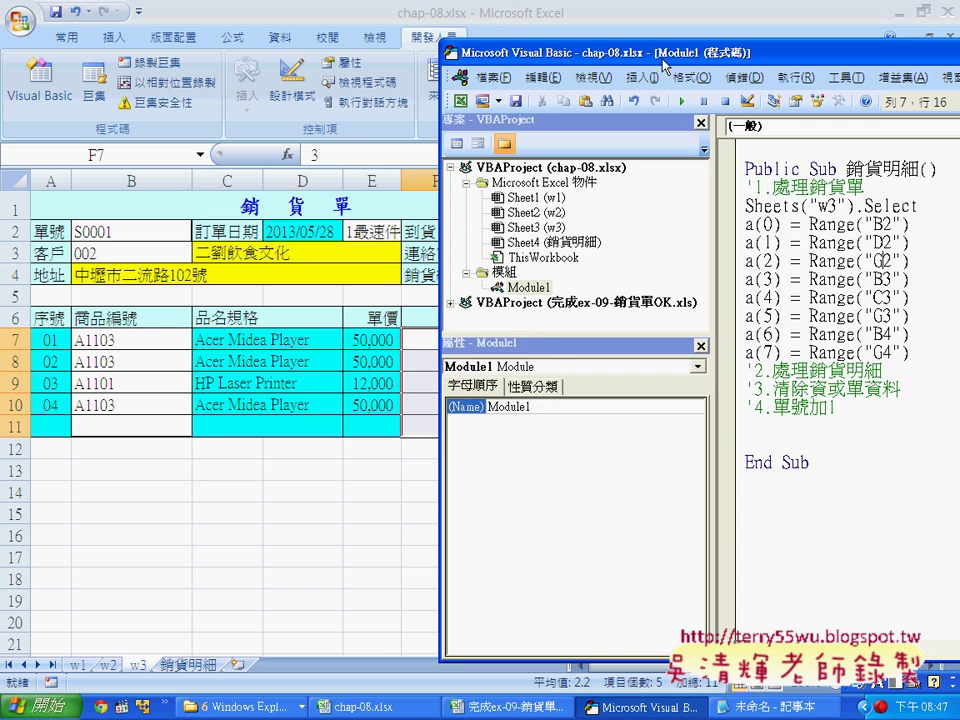
key(Down)
click(886, 335)
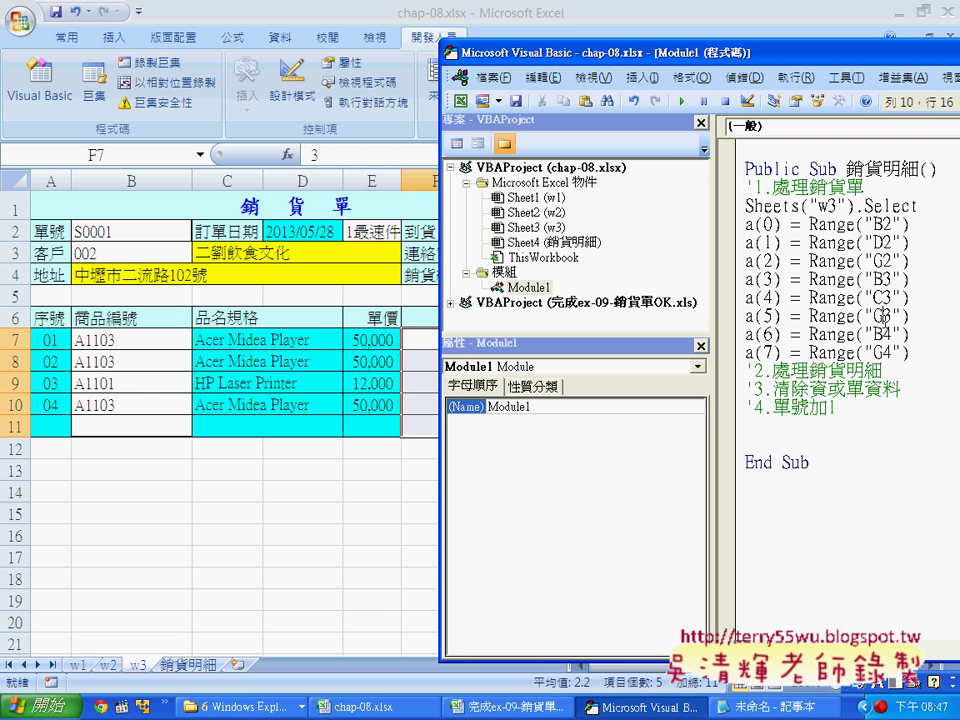
key(Down)
click(887, 352)
mouse_move(603, 54)
mouse_down()
mouse_move(799, 60)
mouse_move(779, 57)
mouse_up()
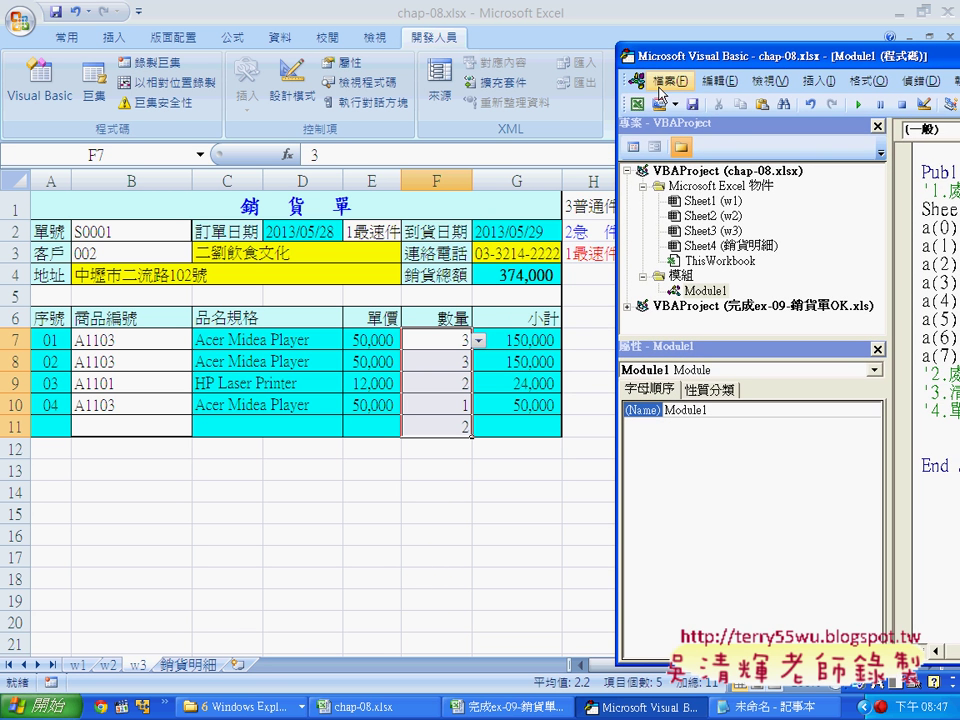
drag(689, 56, 328, 34)
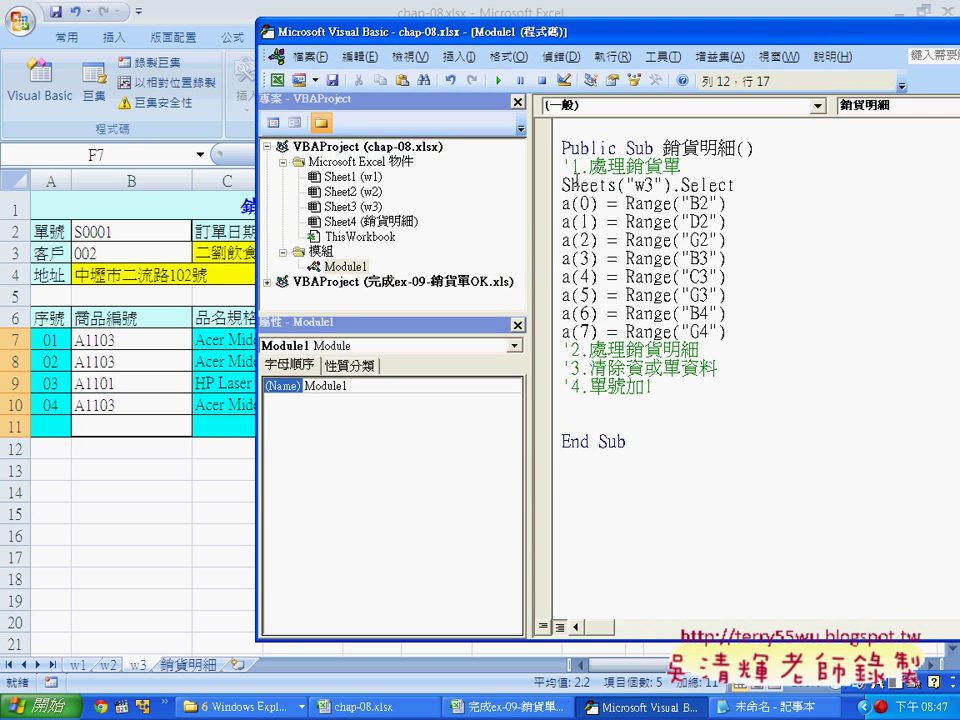
Inspect the a(0) assignment and the array name a, rearranging the editor window.
drag(598, 203, 561, 203)
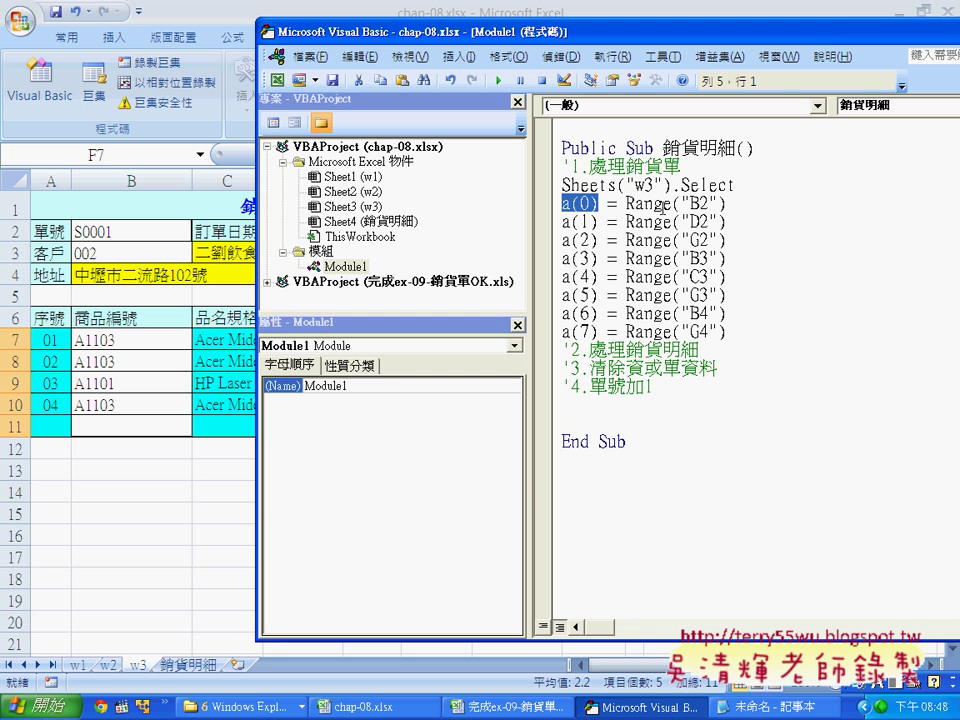
key(Right)
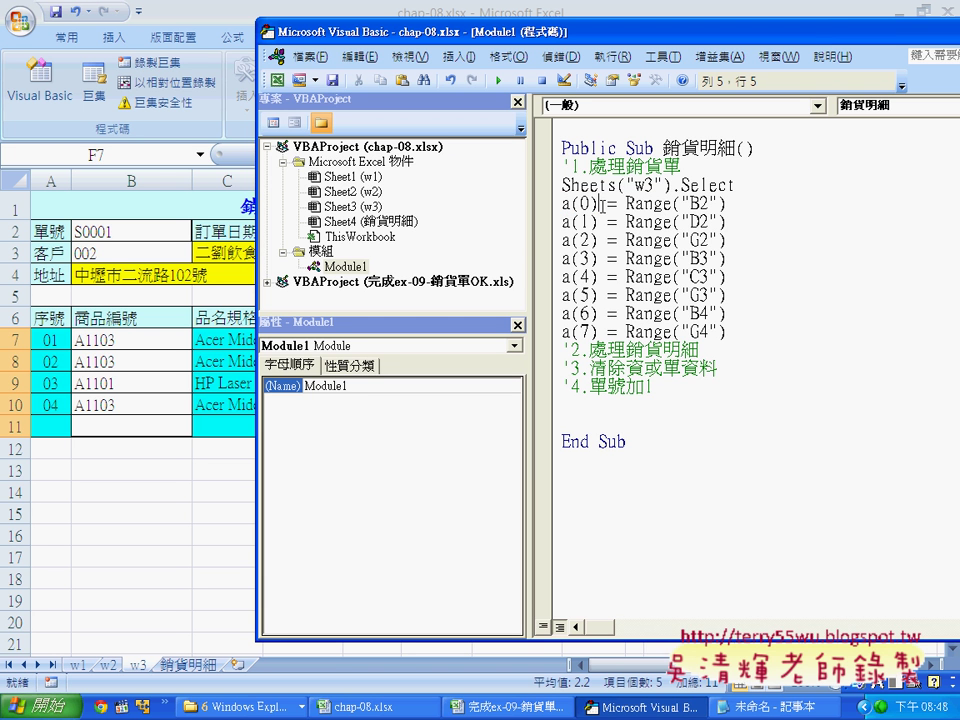
double_click(564, 203)
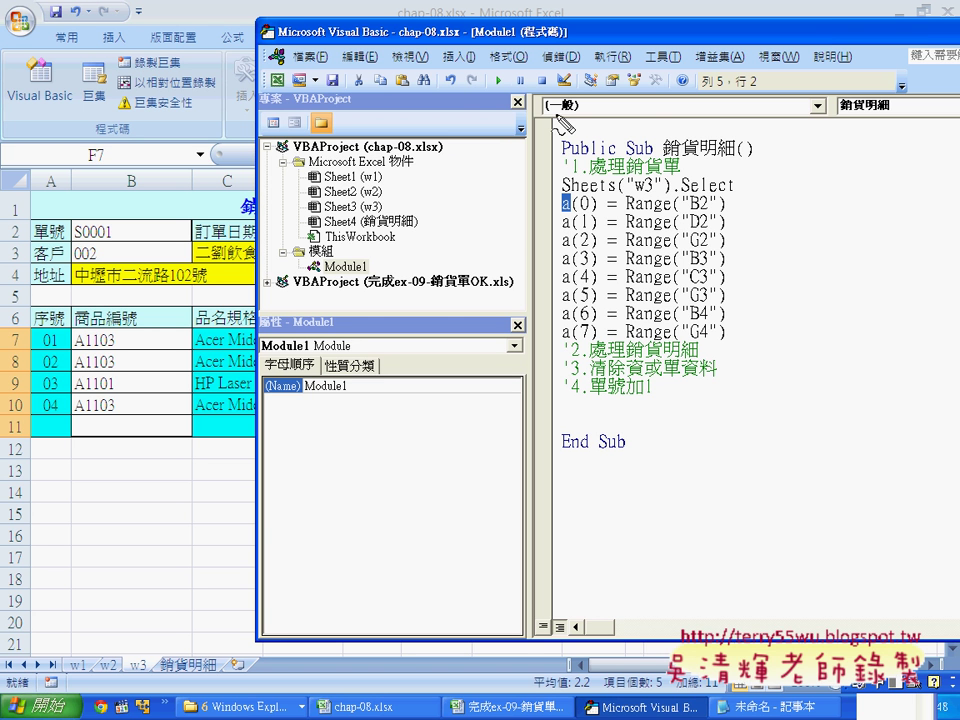
drag(425, 82, 650, 118)
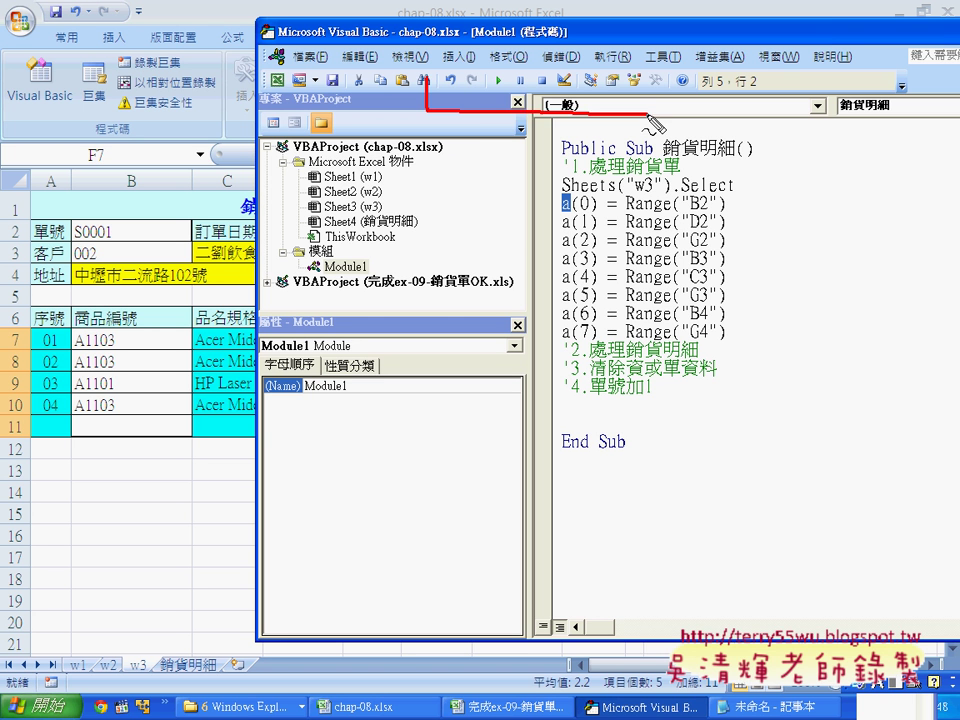
mouse_move(440, 80)
mouse_down()
mouse_move(733, 112)
mouse_move(630, 116)
mouse_up()
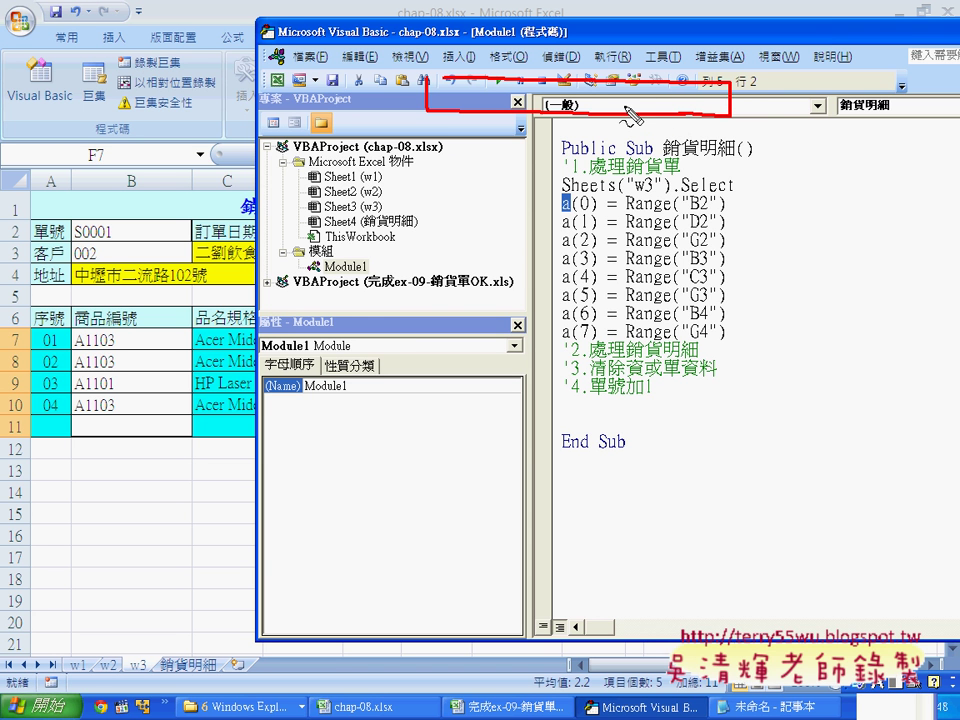
drag(583, 84, 583, 114)
drag(541, 81, 541, 109)
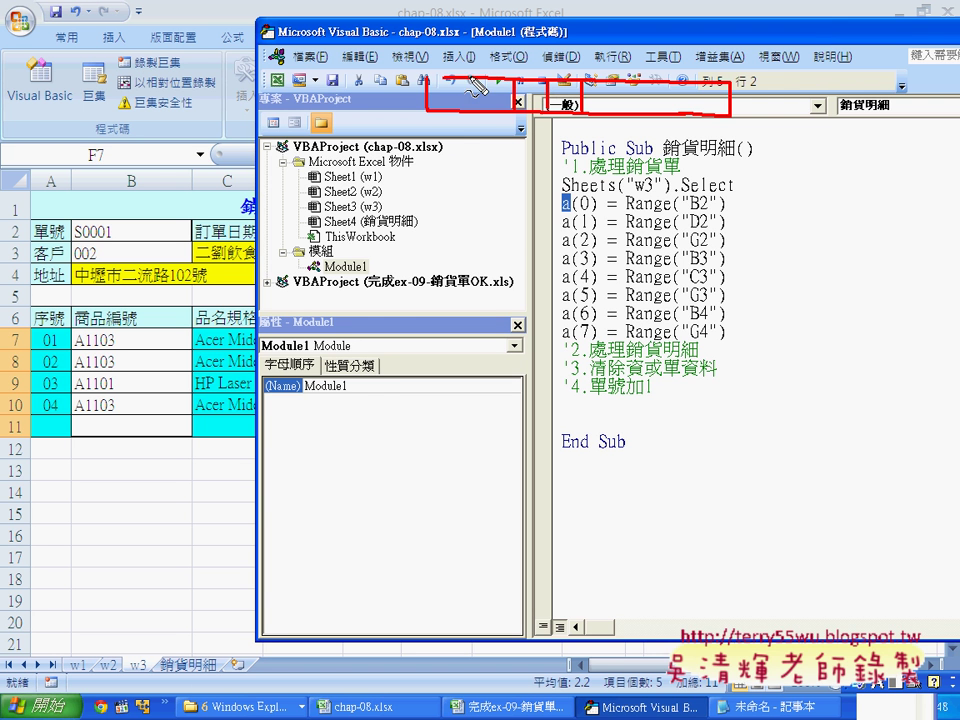
drag(468, 80, 469, 113)
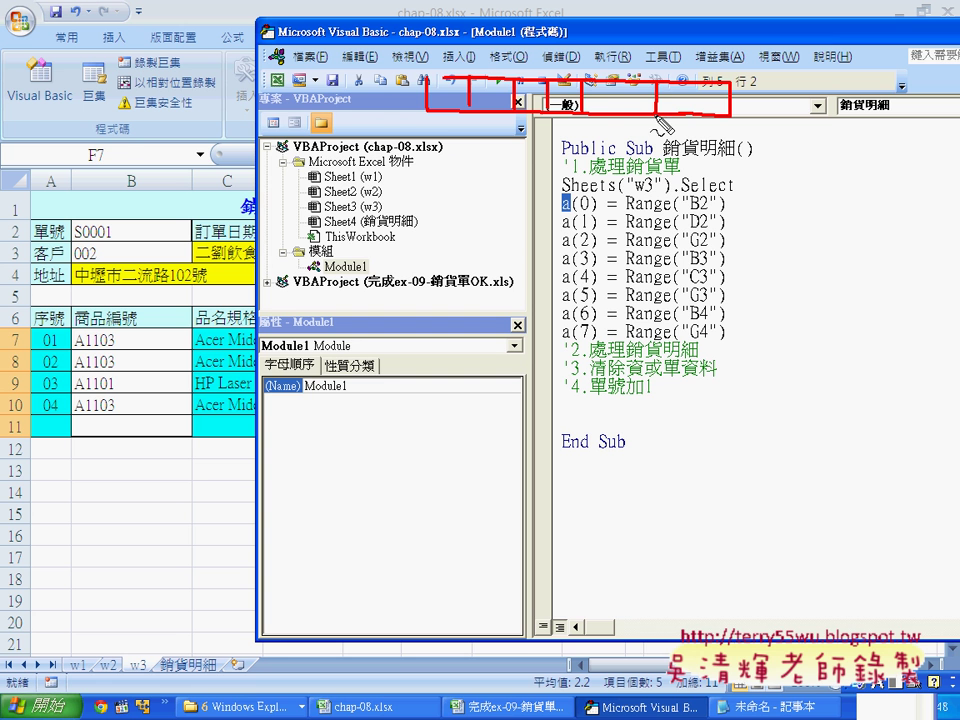
drag(621, 82, 621, 112)
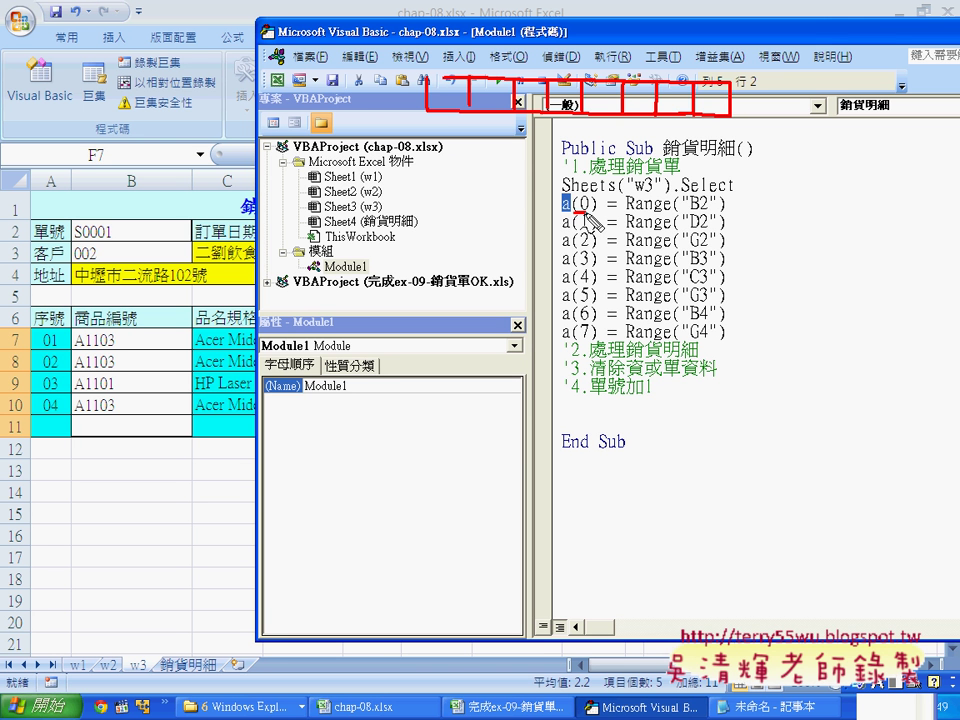
Highlight parts of the array assignment code lines for review.
drag(573, 212, 596, 212)
drag(594, 220, 596, 218)
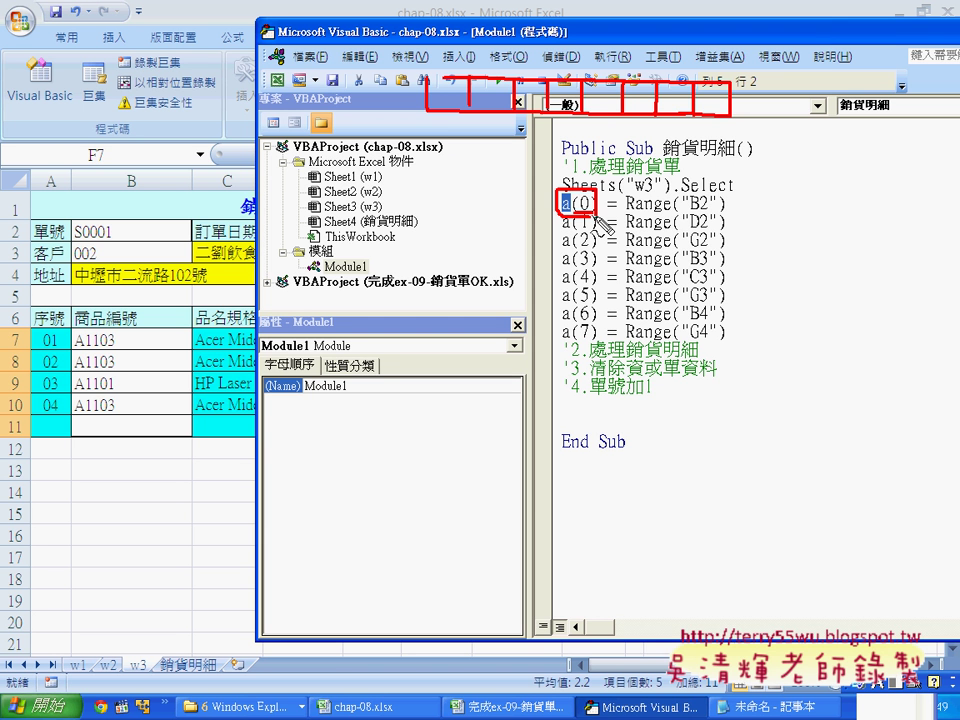
drag(628, 212, 666, 212)
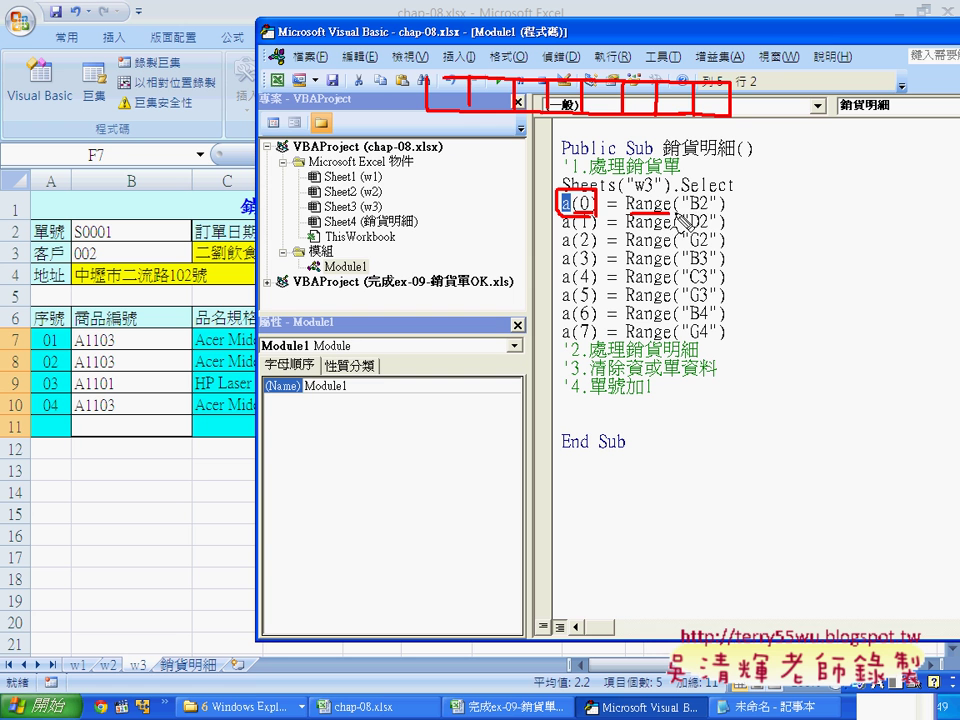
drag(690, 212, 712, 212)
mouse_move(115, 240)
mouse_down()
mouse_move(82, 243)
mouse_move(548, 213)
mouse_up()
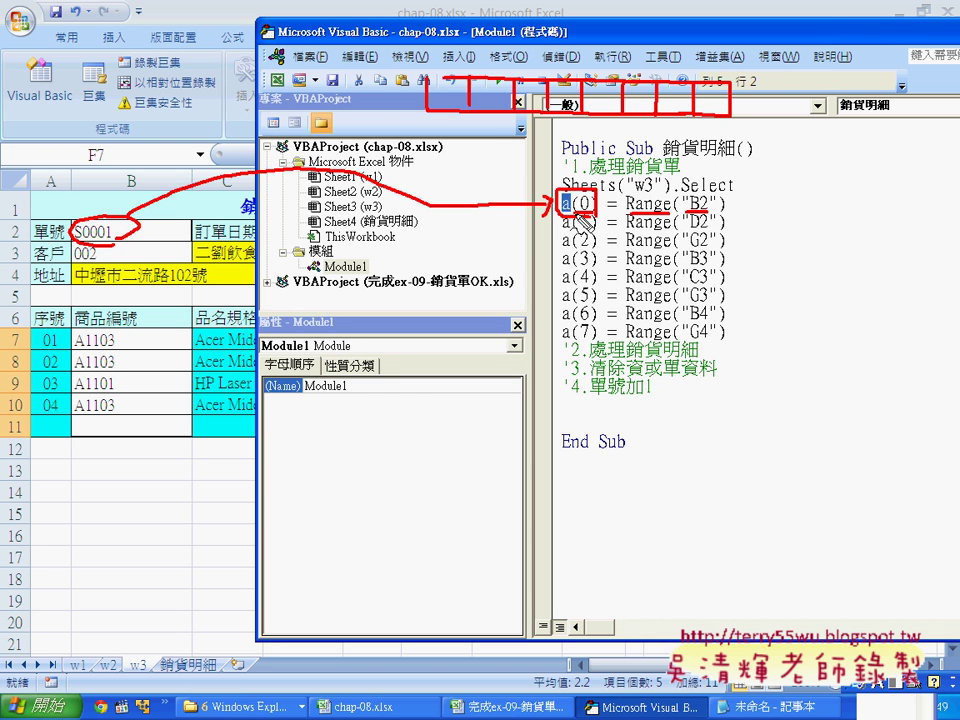
drag(677, 231, 701, 228)
mouse_move(724, 337)
mouse_down()
mouse_move(706, 344)
mouse_move(566, 182)
mouse_move(733, 349)
mouse_up()
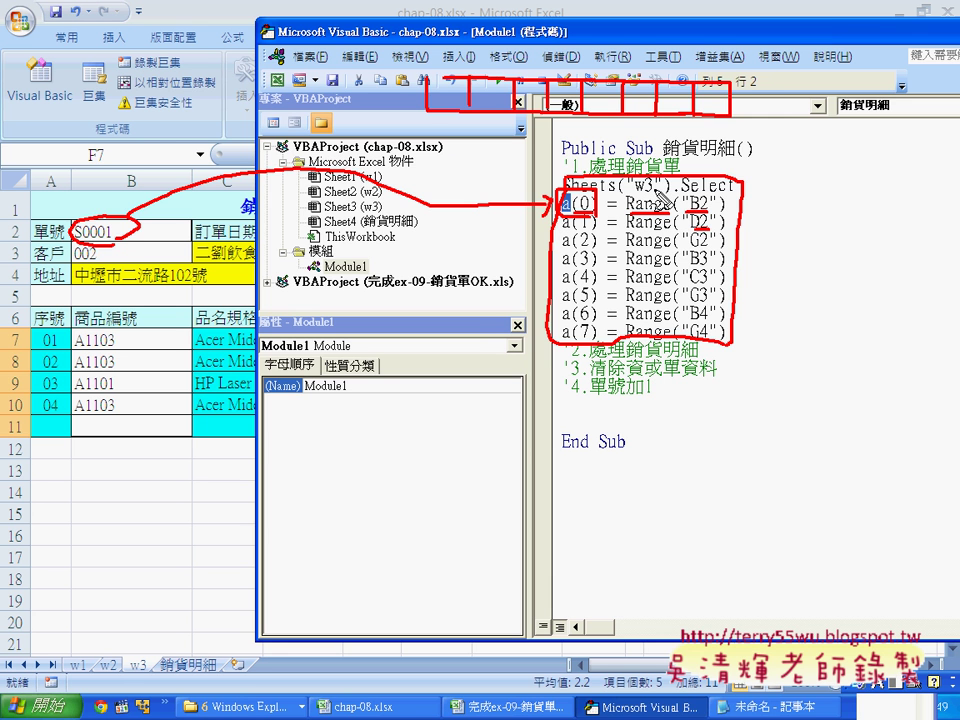
key(Escape)
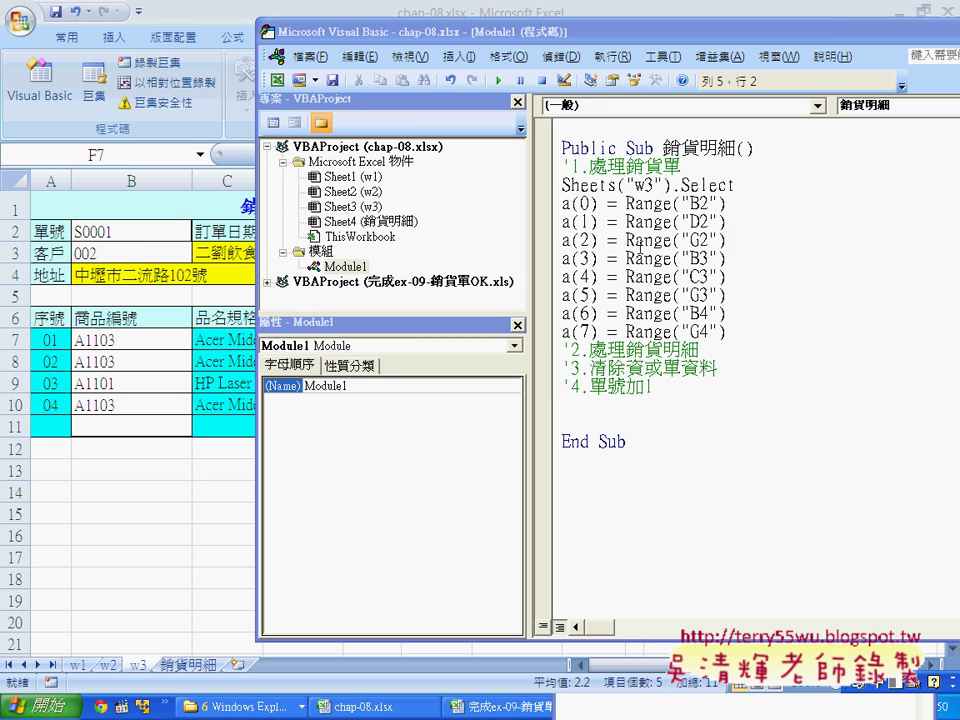
Insert blank lines under the '2 and '3 section comments for the new code.
click(704, 355)
key(Return)
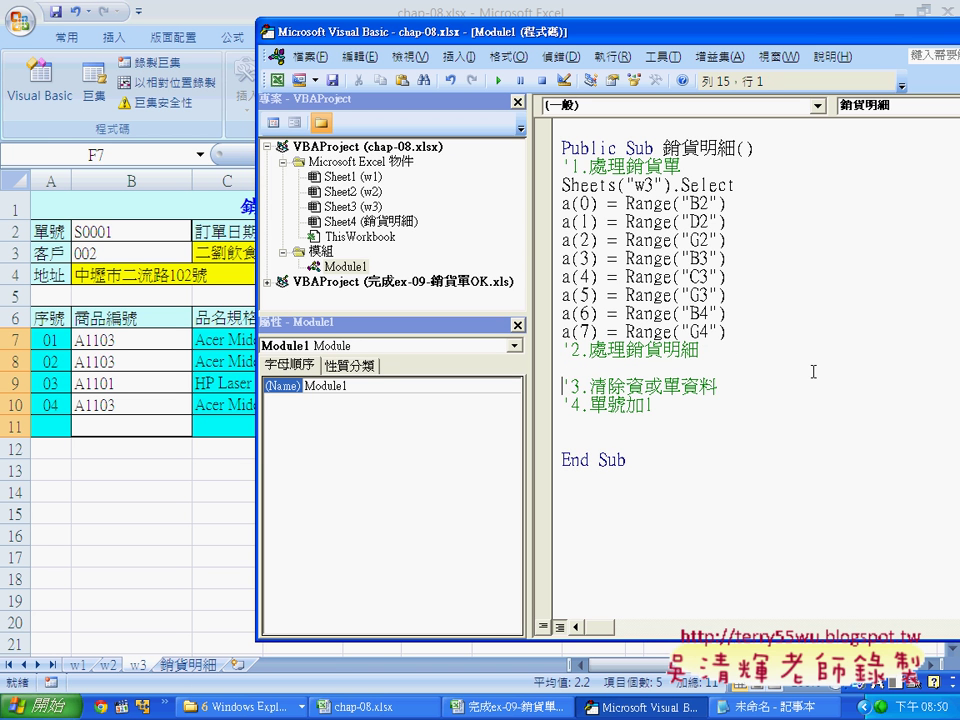
click(759, 398)
click(759, 386)
key(Return)
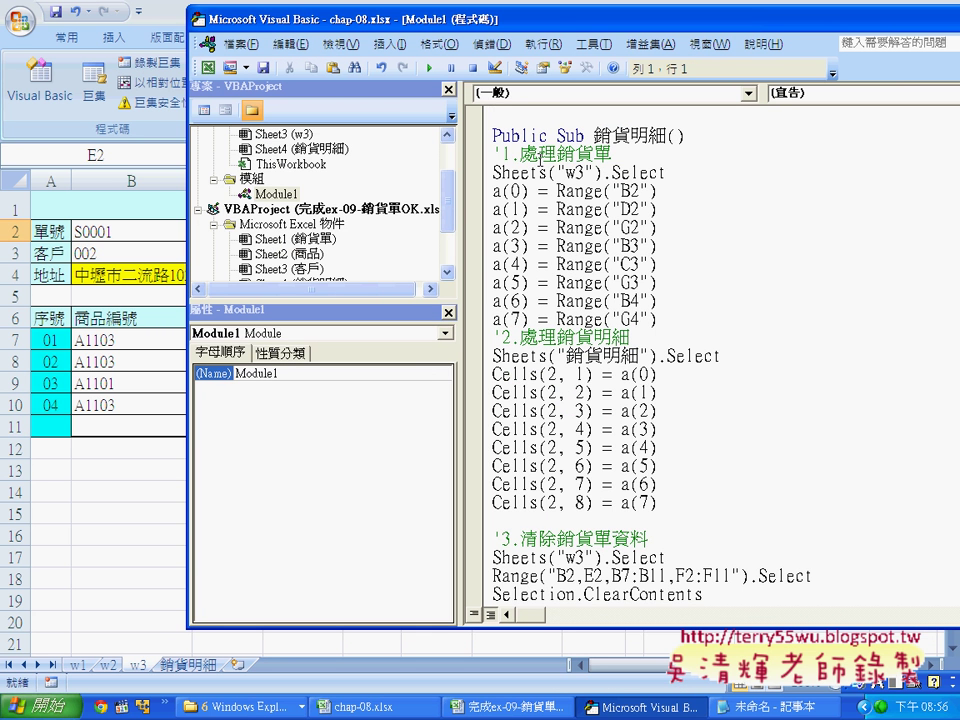
Review the Sheets("w3") line, the a(0)–a(7) assignments and the section 2 comment.
click(545, 170)
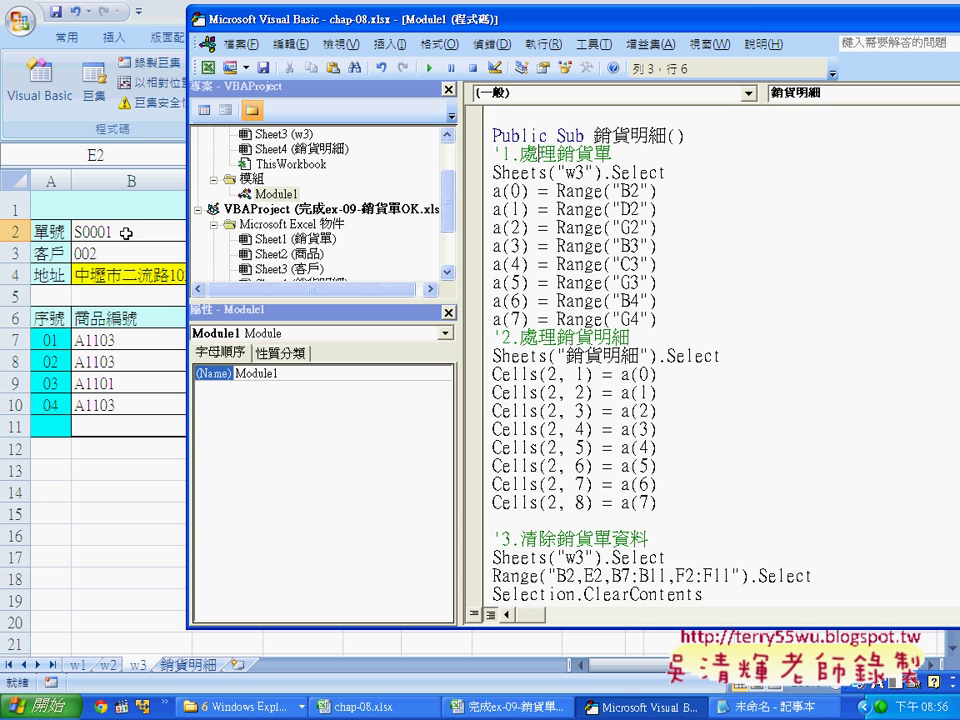
drag(660, 337, 476, 192)
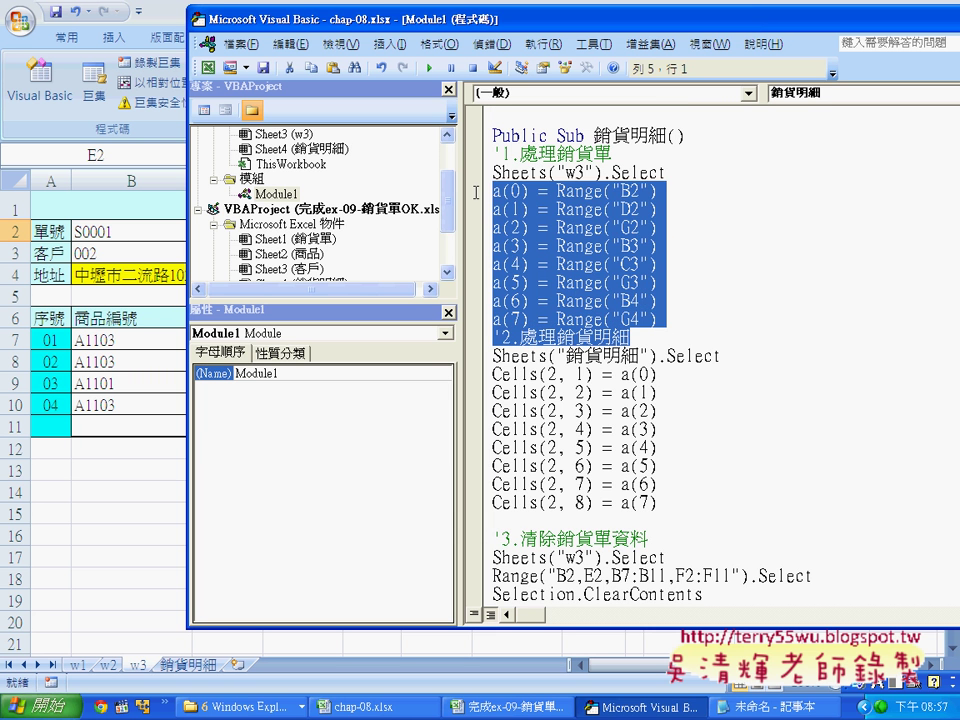
click(524, 209)
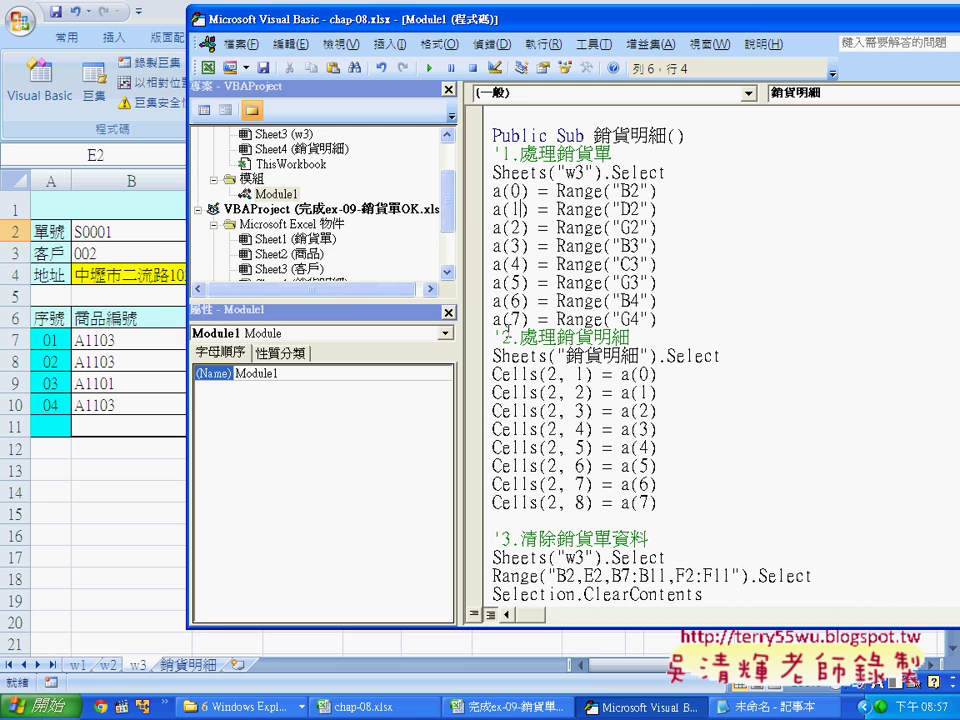
click(556, 337)
Check the empty 銷貨明細 sheet in Excel, then return to the macro code.
click(158, 369)
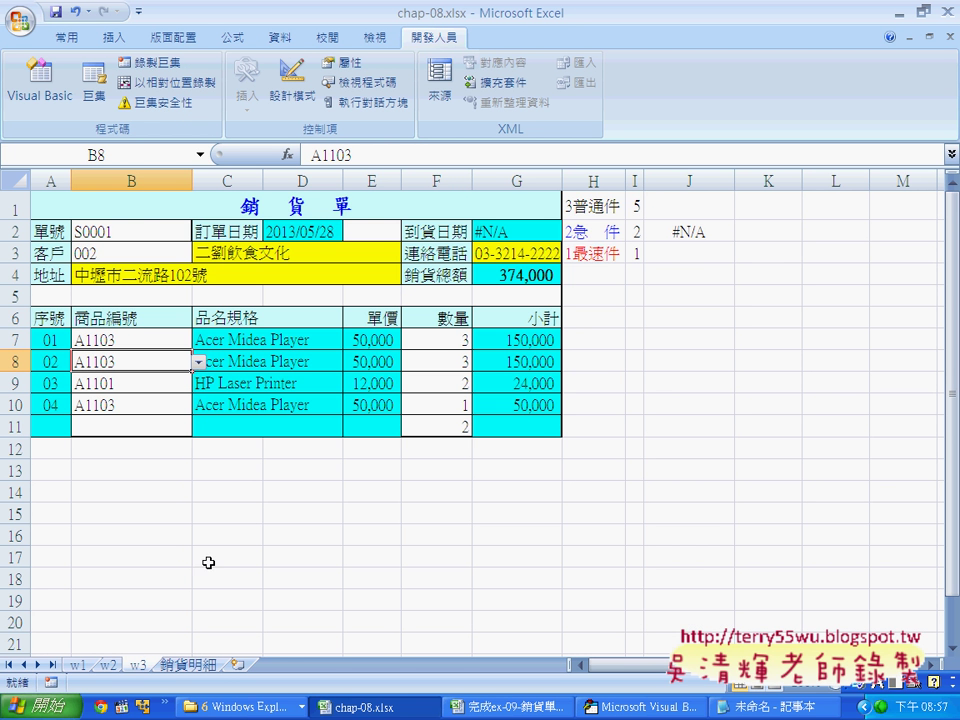
click(189, 666)
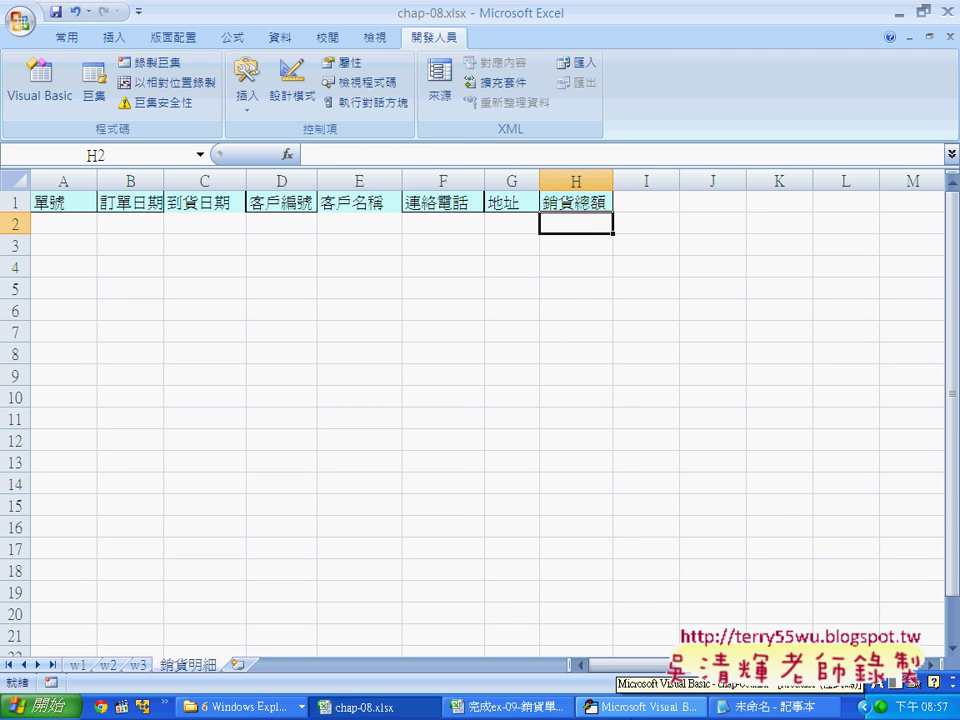
click(640, 706)
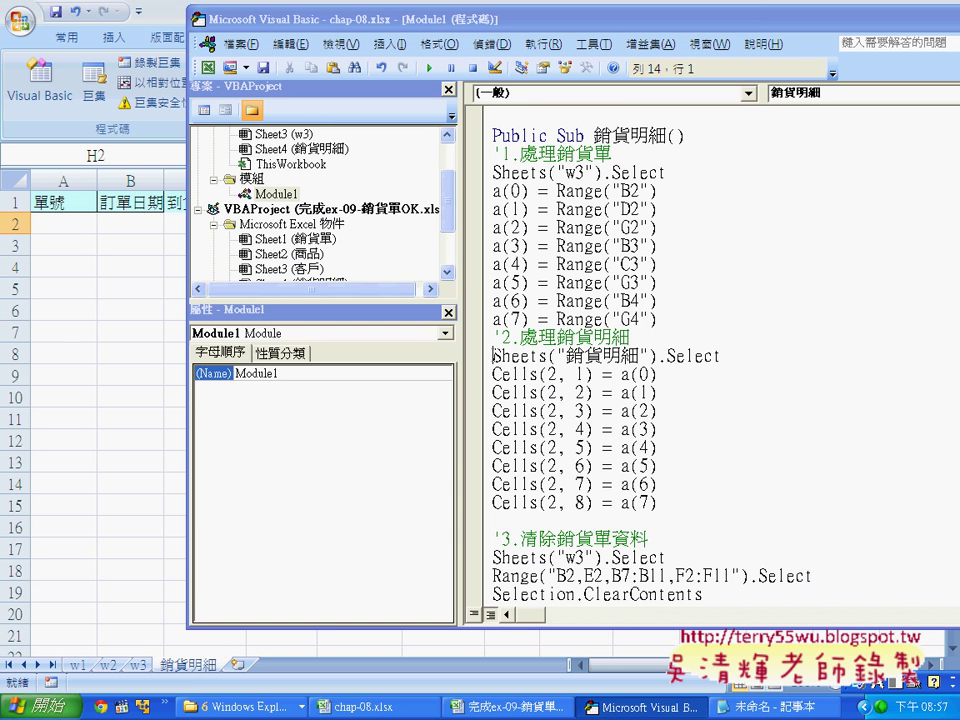
drag(493, 356, 722, 358)
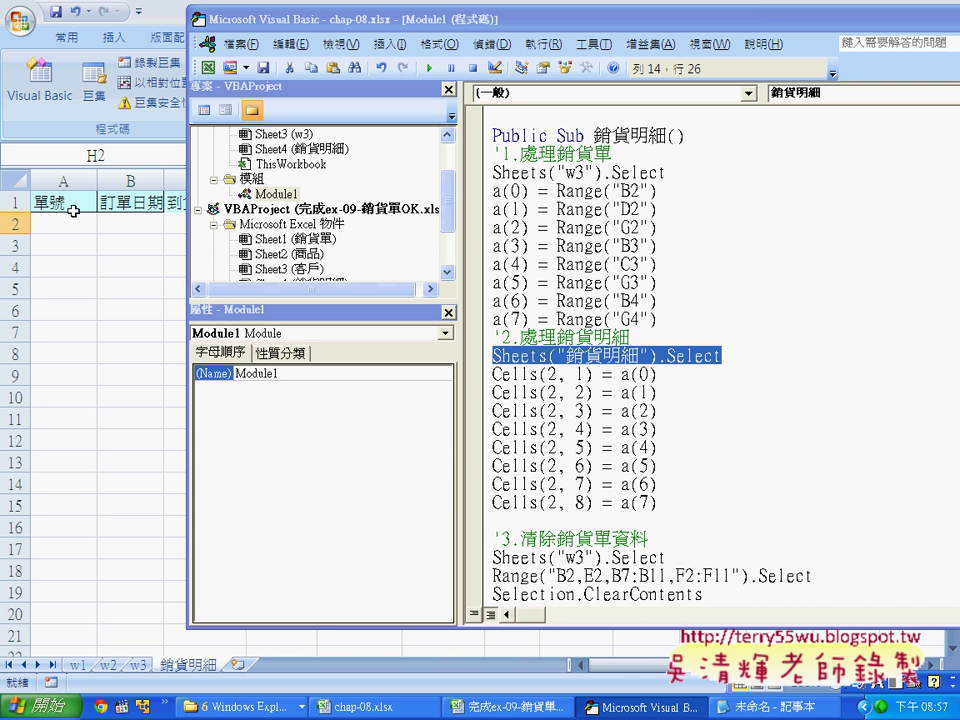
drag(621, 374, 660, 376)
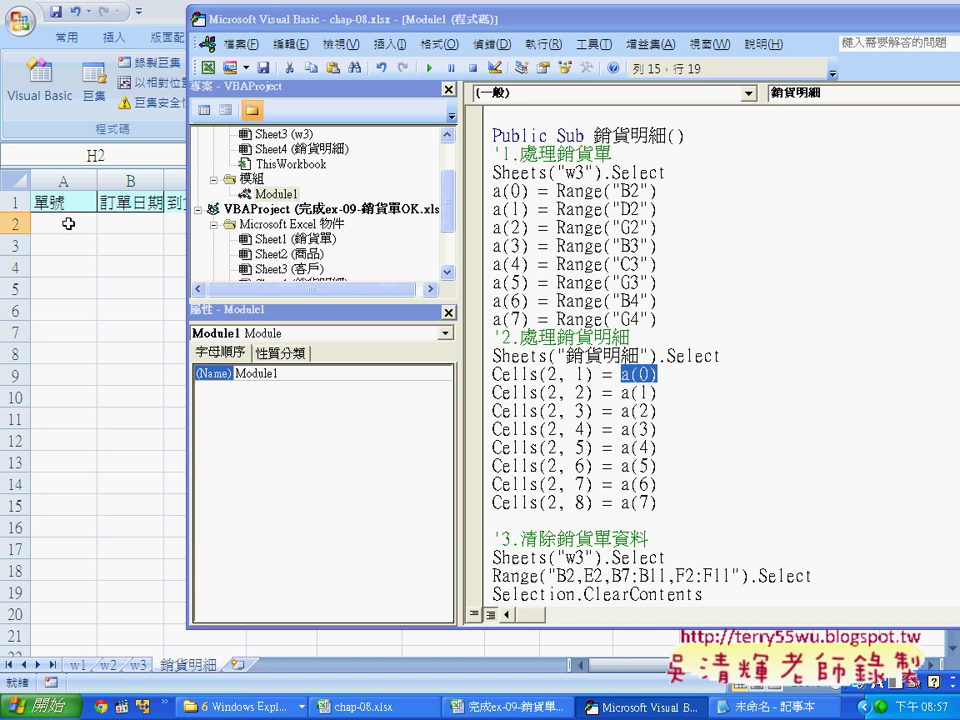
click(494, 374)
drag(494, 374, 557, 374)
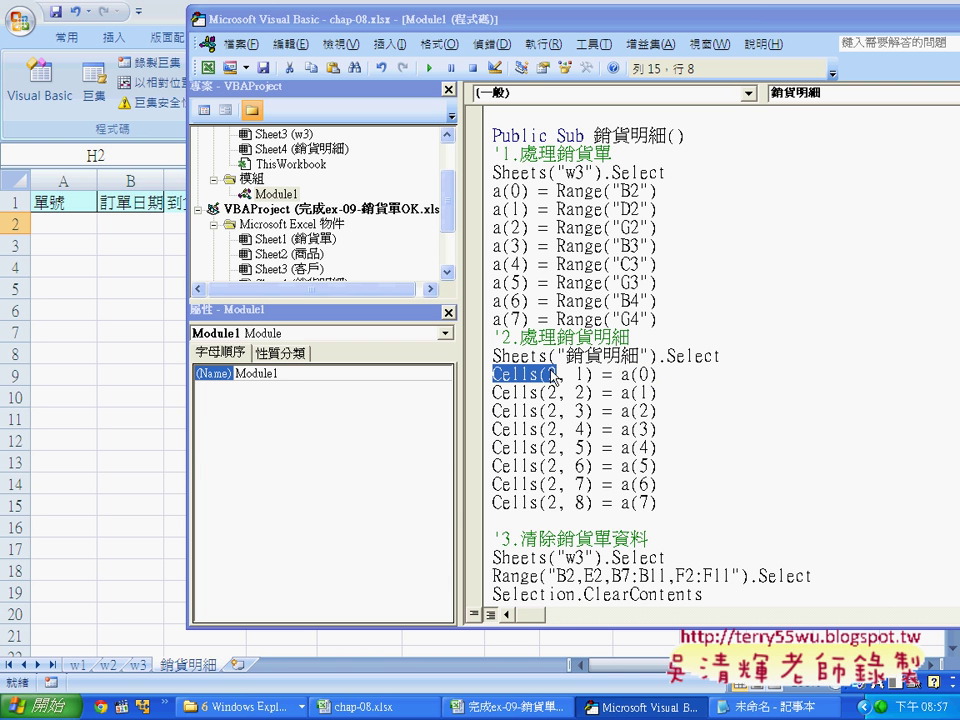